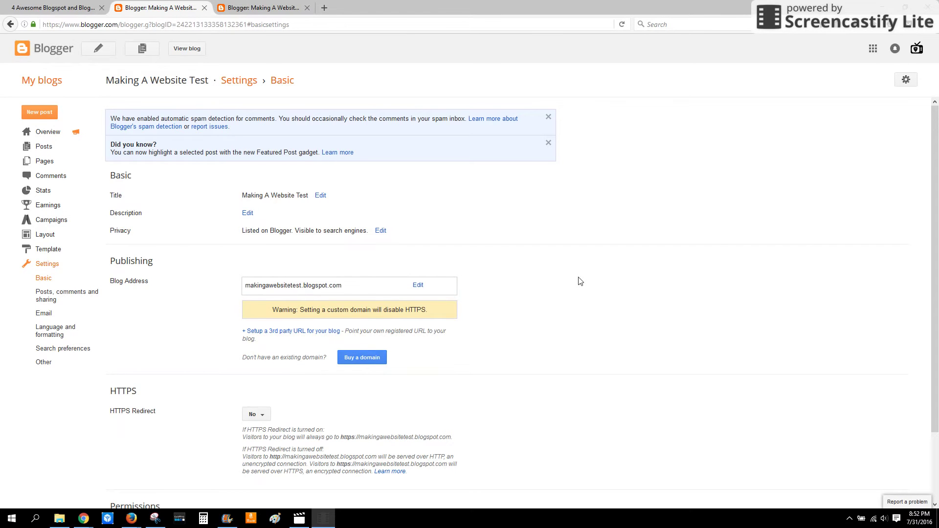
Step: Review the SEO article's tip on writing a blog description, and open the blog's Description setting for editing
click(56, 10)
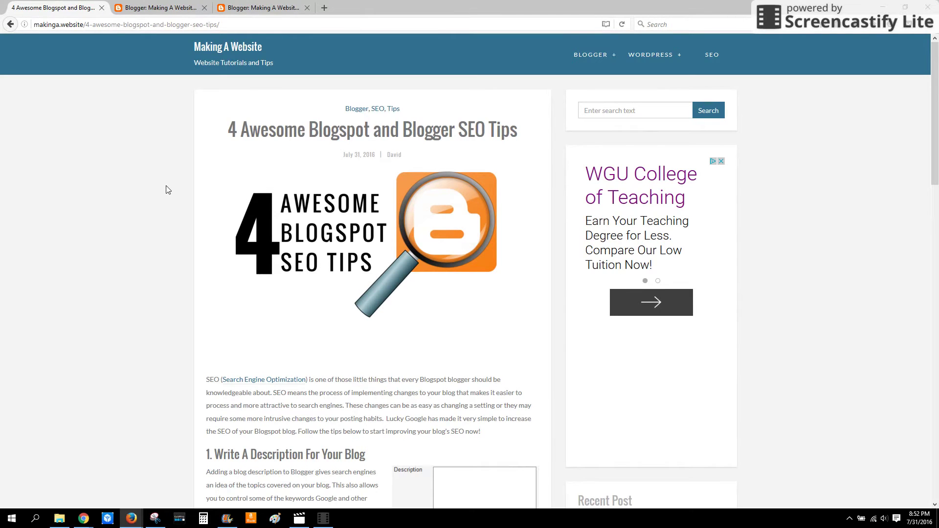
scroll(141, 225, down, 2)
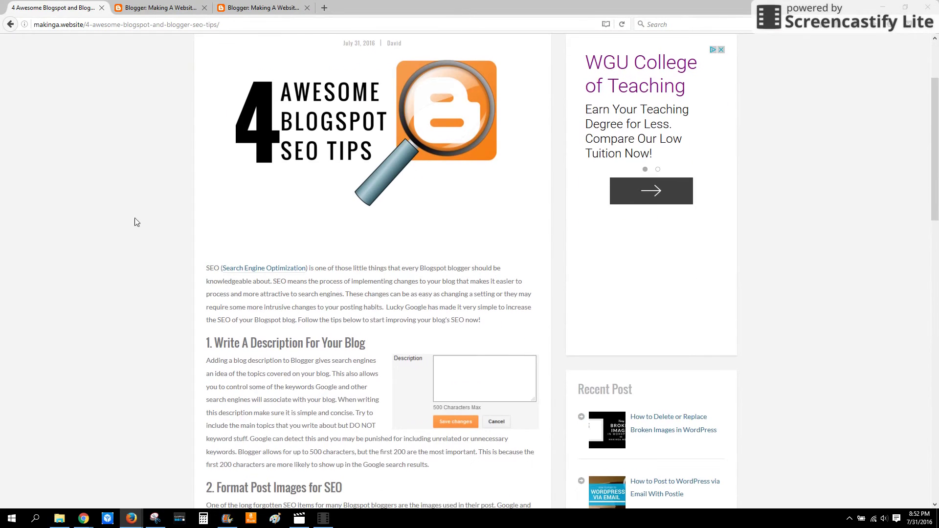
scroll(141, 228, down, 2)
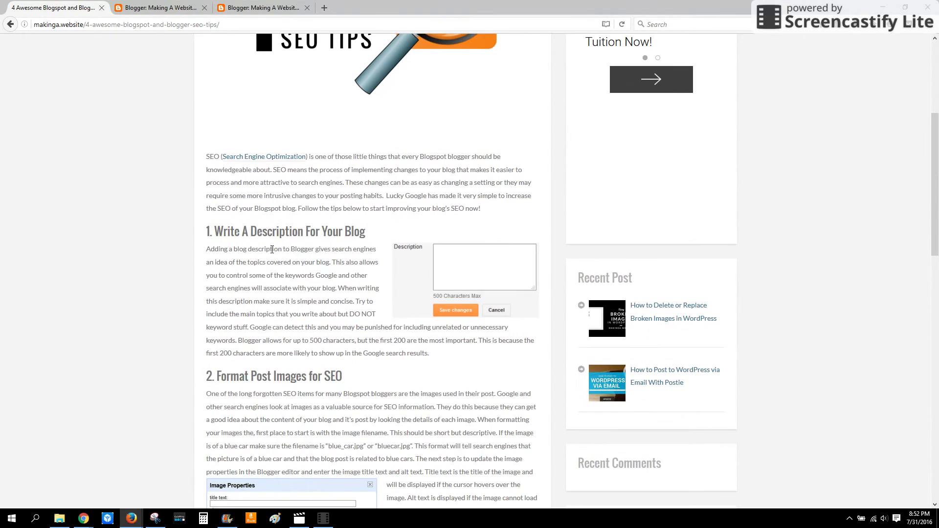
click(192, 13)
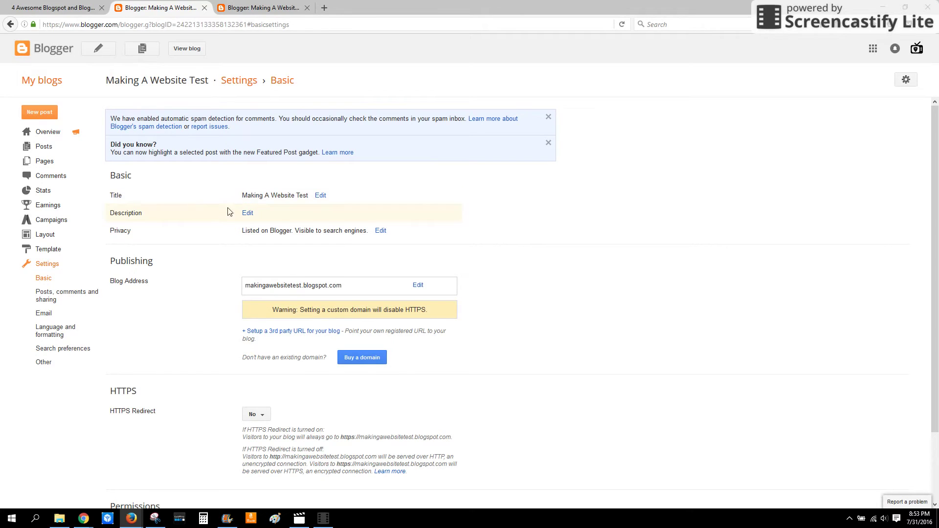
click(247, 213)
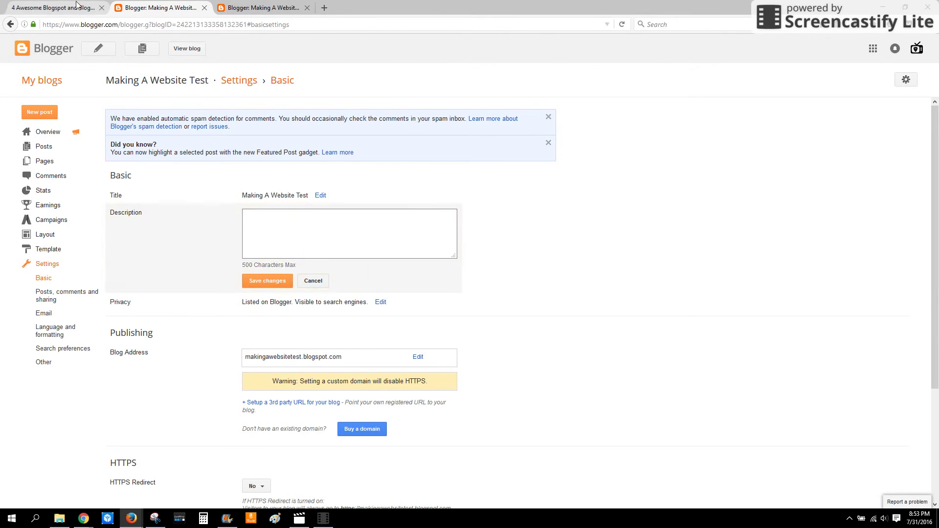
Step: Review the article's tip on formatting post images, and set the title text of the post's National Park Service image to "Hover test"
click(53, 8)
scroll(147, 221, down, 5)
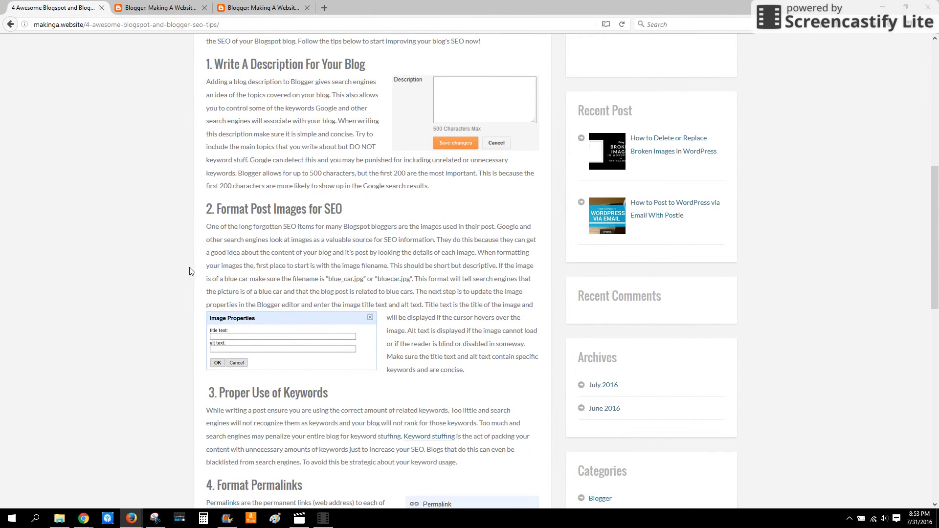
click(248, 9)
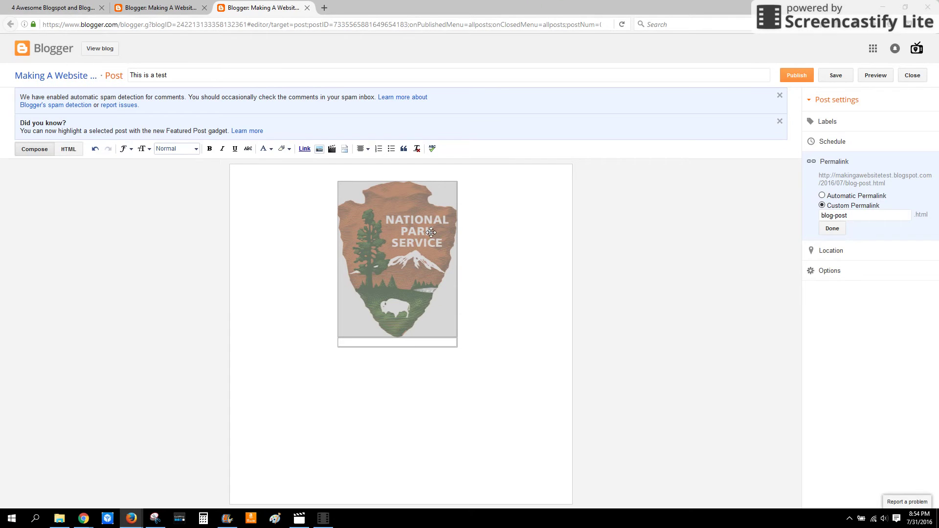
click(418, 273)
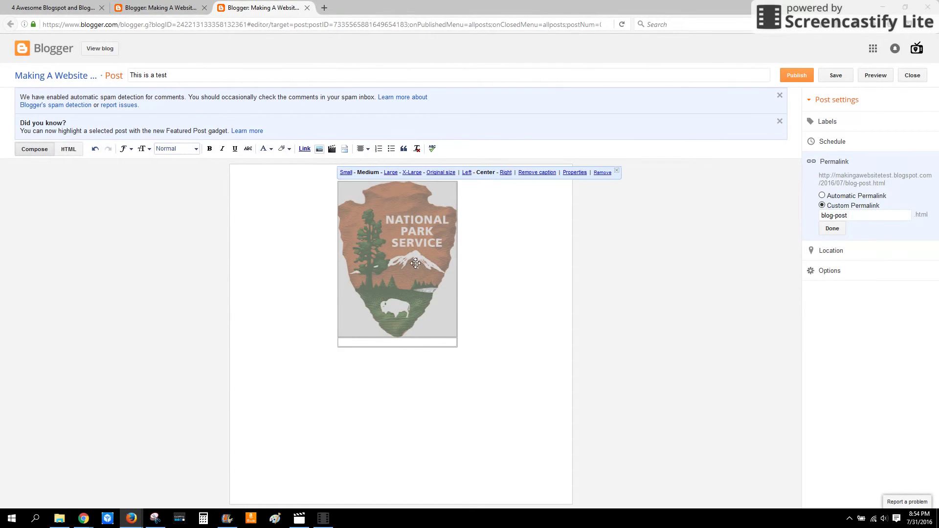
click(575, 173)
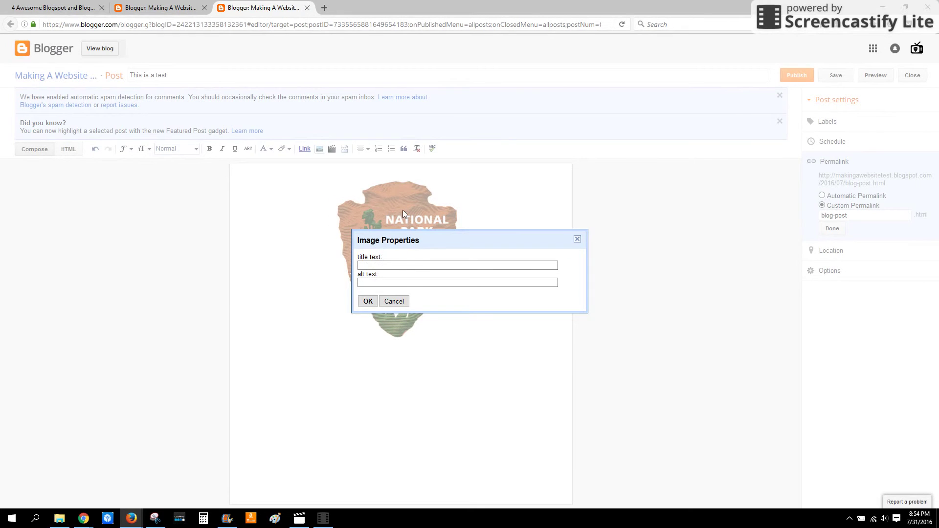
click(396, 266)
text(Hover test)
click(368, 302)
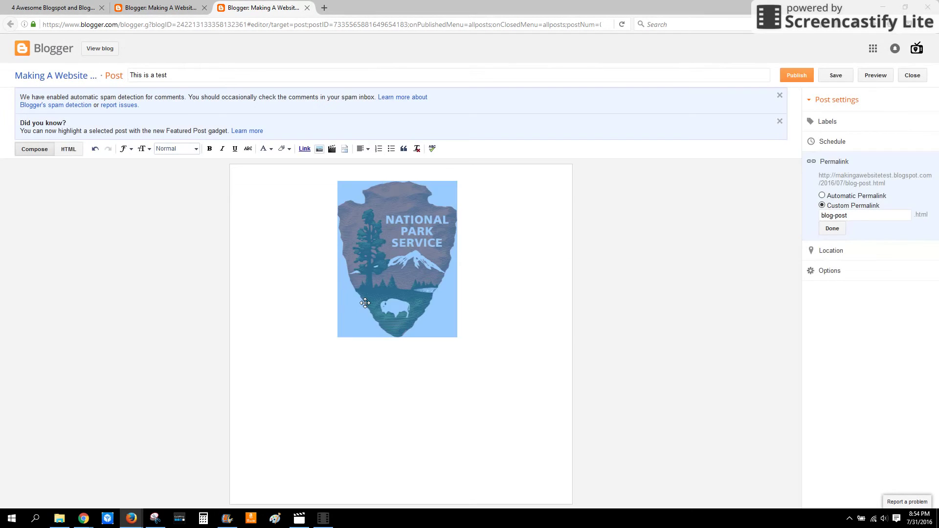
Step: Review the title text and alt text in the post image's properties, and close them without changing anything
mouse_move(387, 256)
click(387, 256)
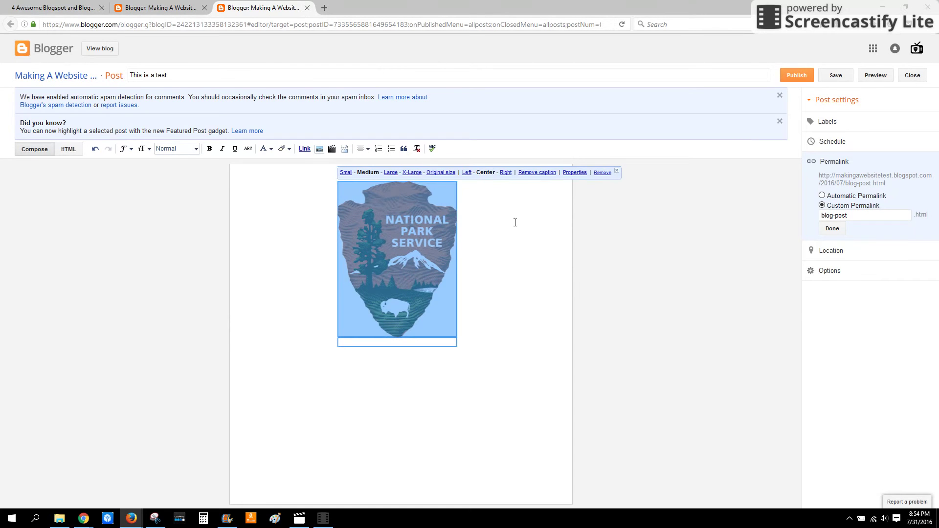
click(581, 173)
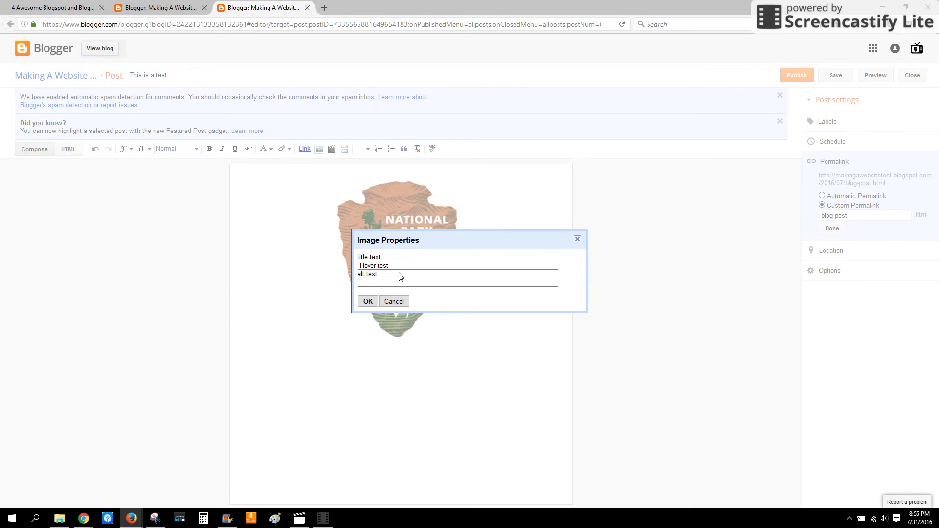
drag(390, 266, 362, 266)
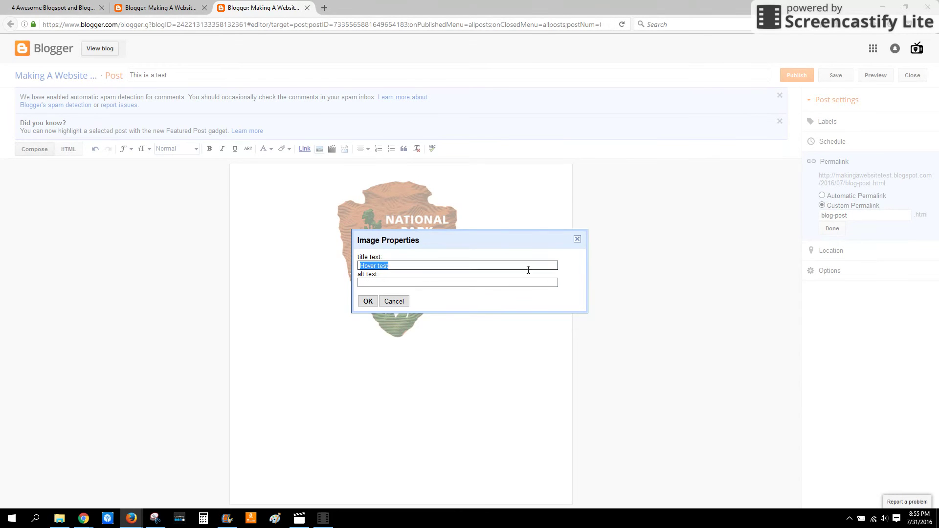
click(393, 301)
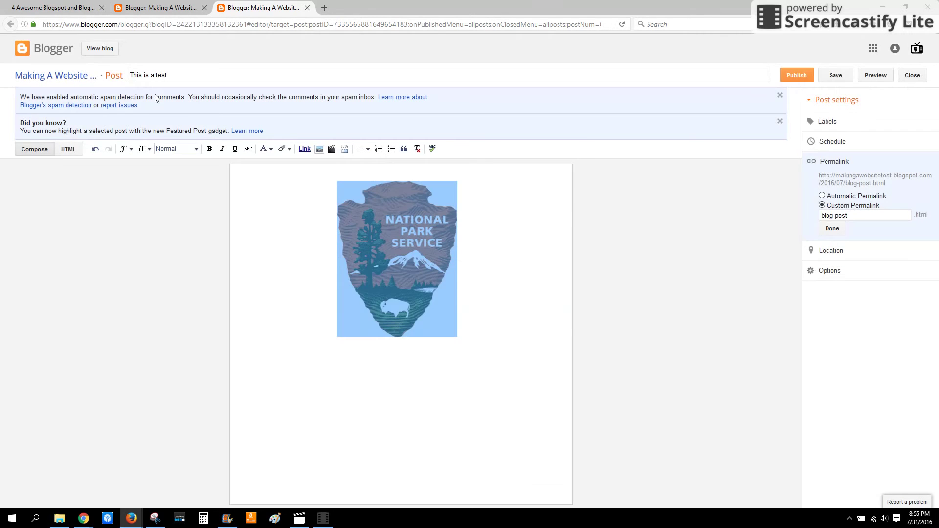
Step: Review the article's keyword and permalink tips, and compare the post's title with its automatic and custom permalinks
click(59, 8)
scroll(255, 347, down, 3)
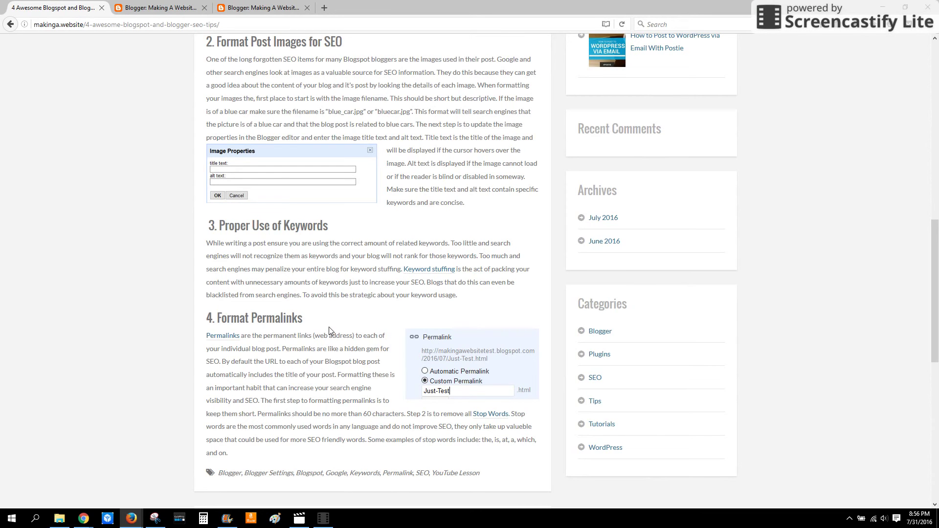
click(189, 6)
click(253, 6)
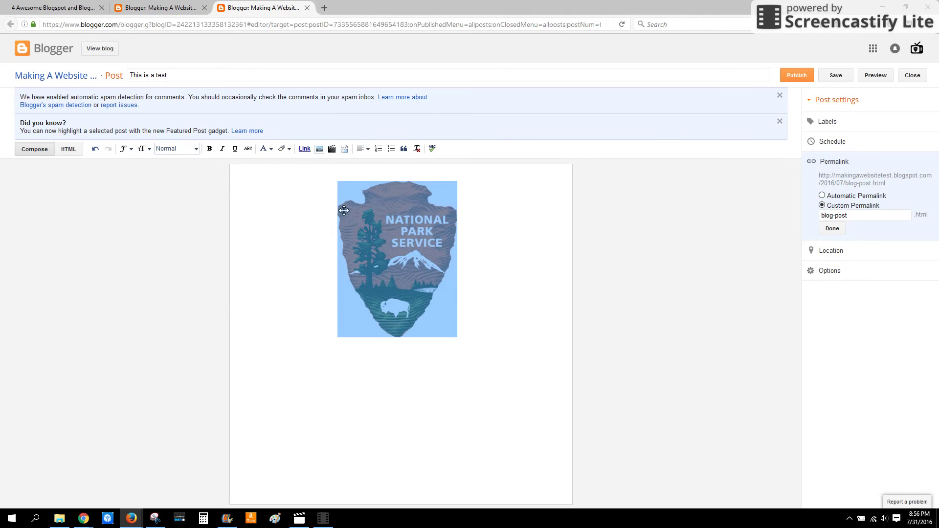
drag(130, 75, 192, 72)
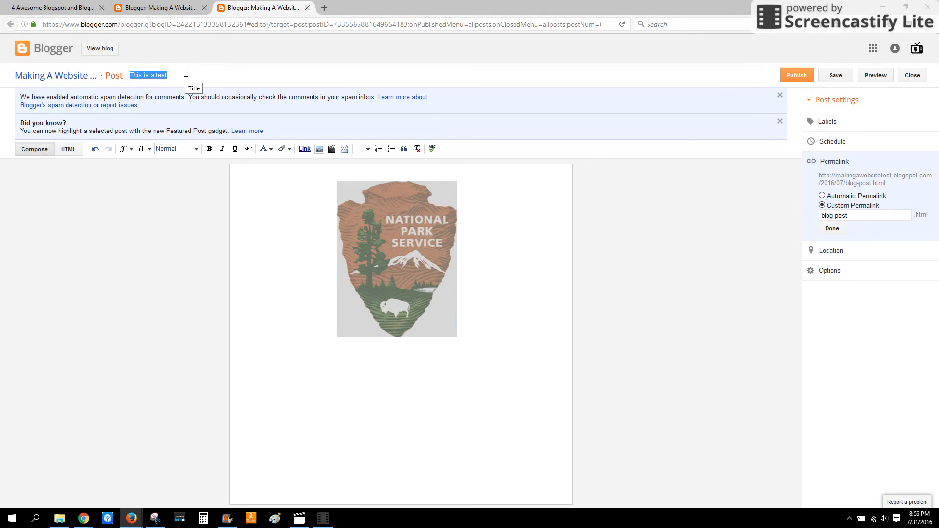
click(821, 196)
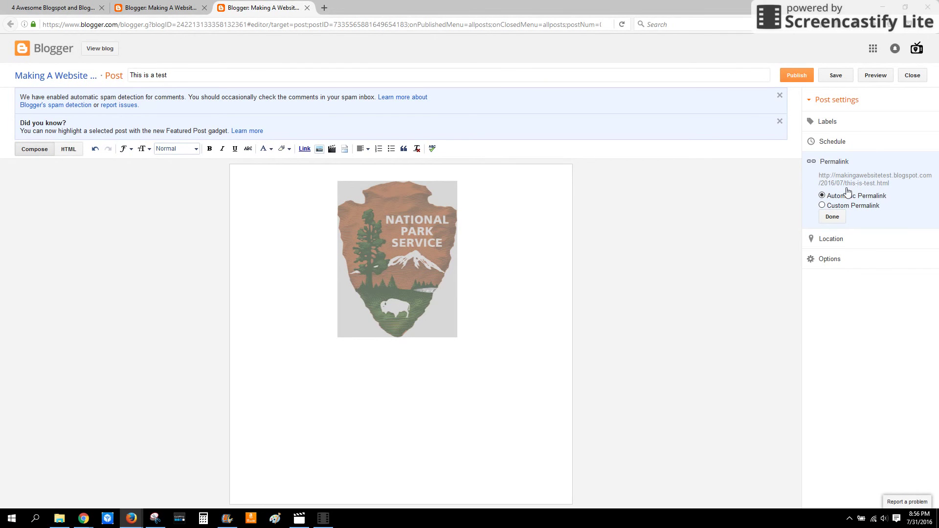
click(822, 206)
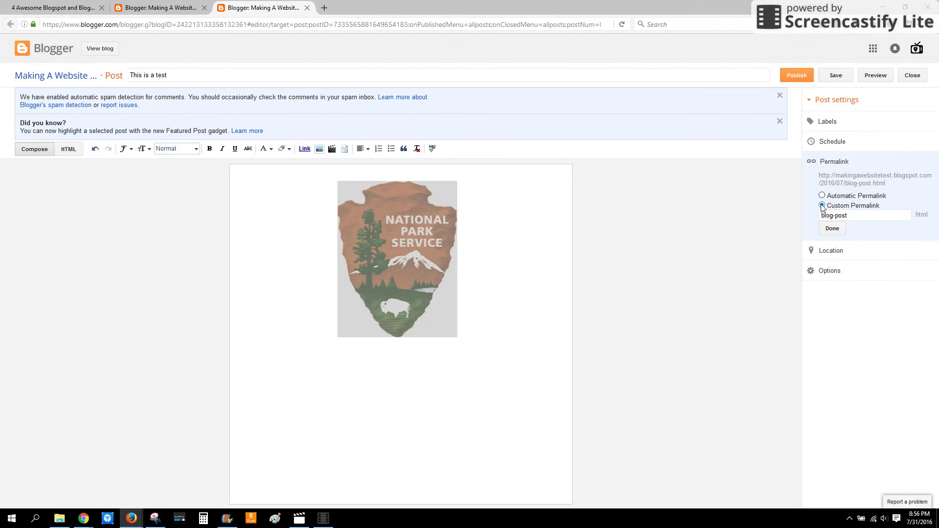
Step: Highlight the example stop words in the article's permalink tip, and set the post's custom permalink to "Test"
triple_click(860, 215)
click(49, 7)
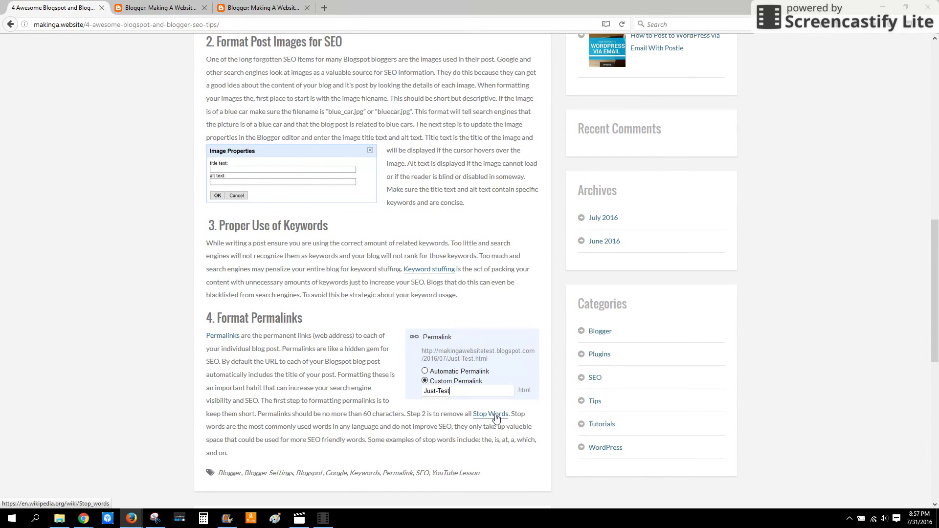
drag(482, 440, 246, 464)
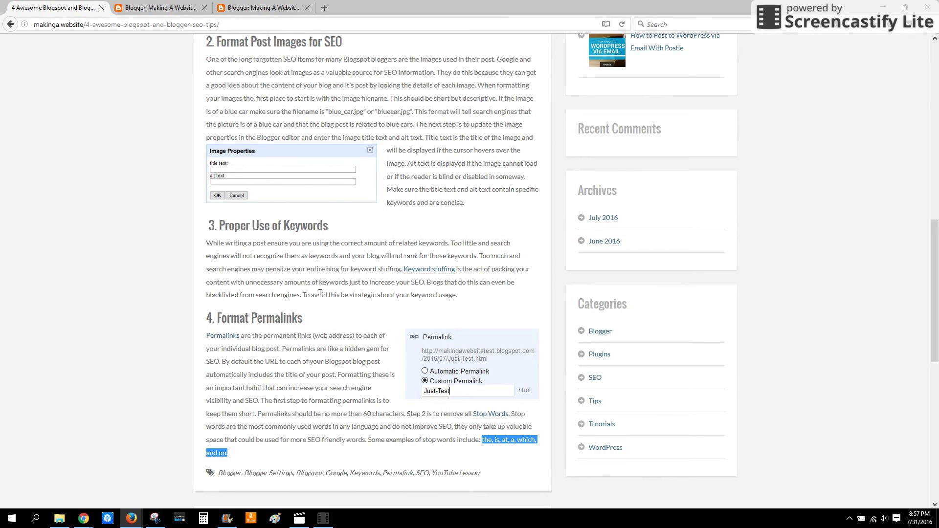
click(236, 5)
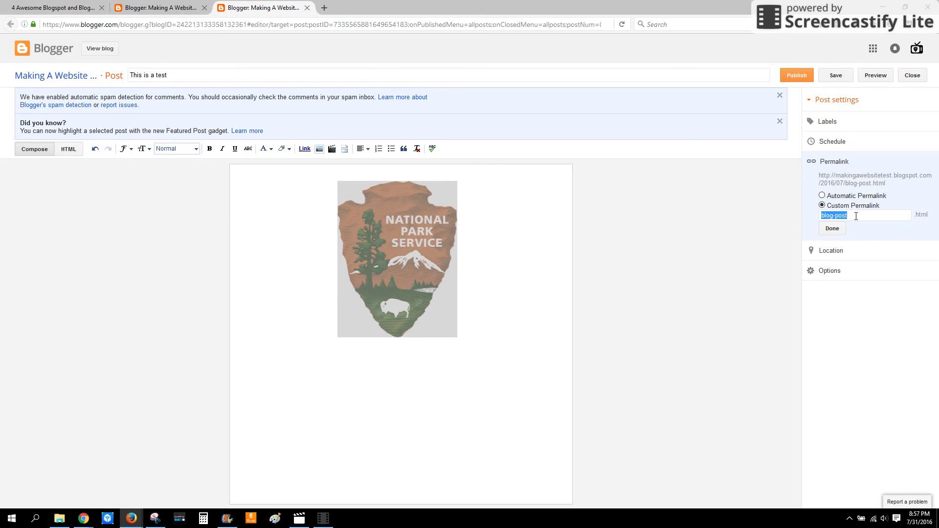
text(Test)
click(832, 229)
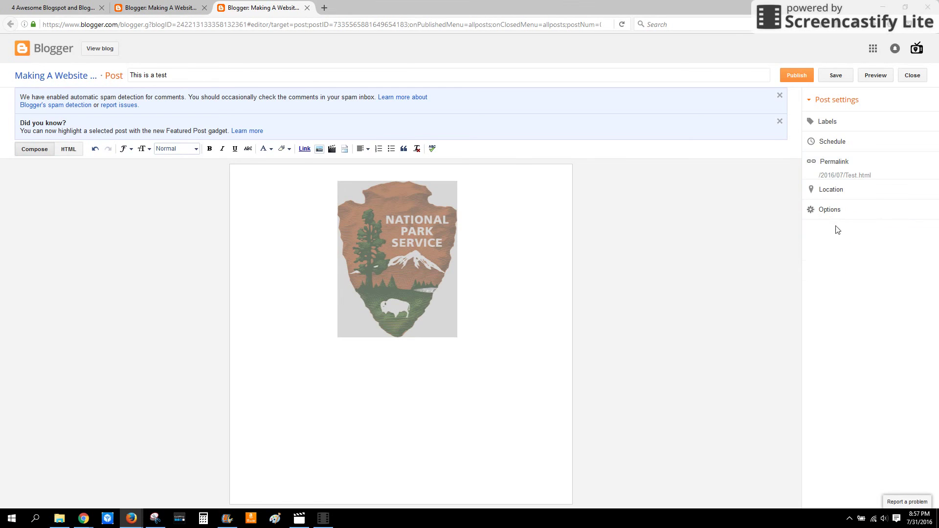
Step: Return to the beginning of the "4 Awesome Blogspot and Blogger SEO Tips" article
click(81, 13)
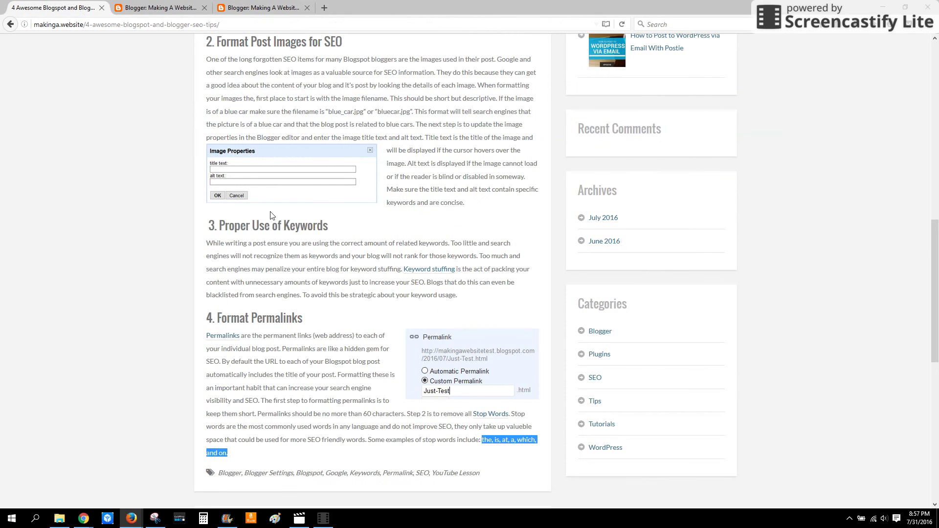
scroll(337, 272, up, 8)
scroll(445, 268, up, 3)
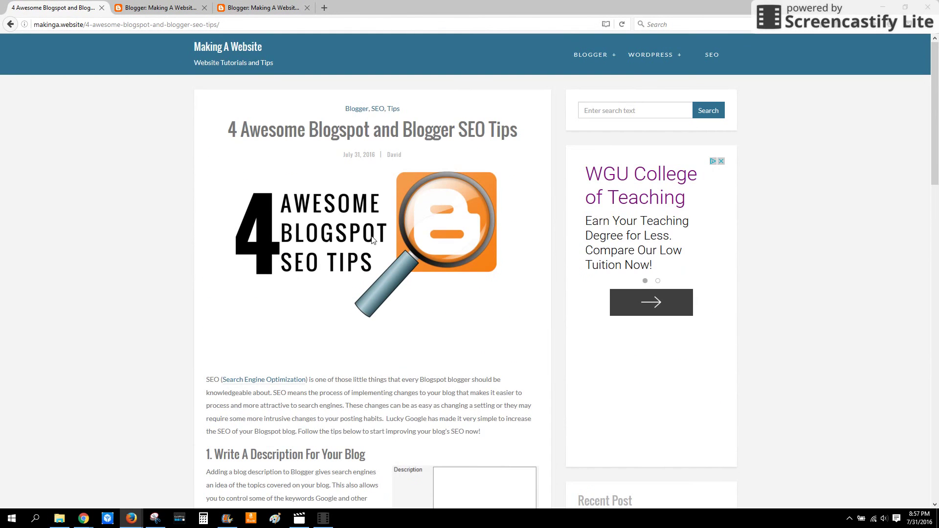